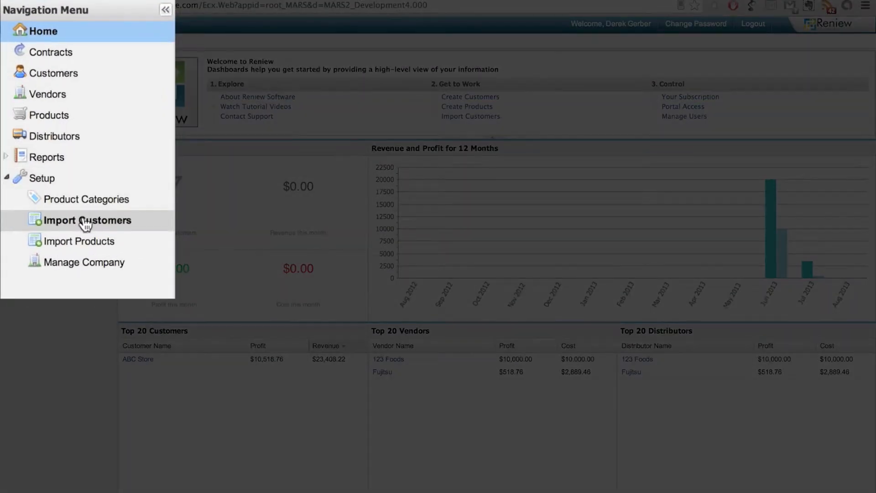
# Open the Import Customers page in the setup section.
pyautogui.click(58, 183)
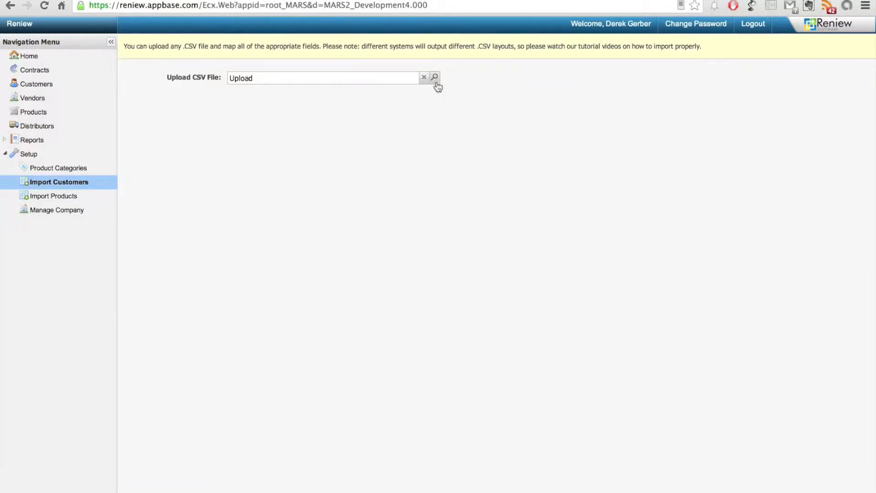
# Switch to Excel and examine the customer CSV's columns across row 2, from Active Status through to Note.
pyautogui.hotkey('ctrl', 'Left')
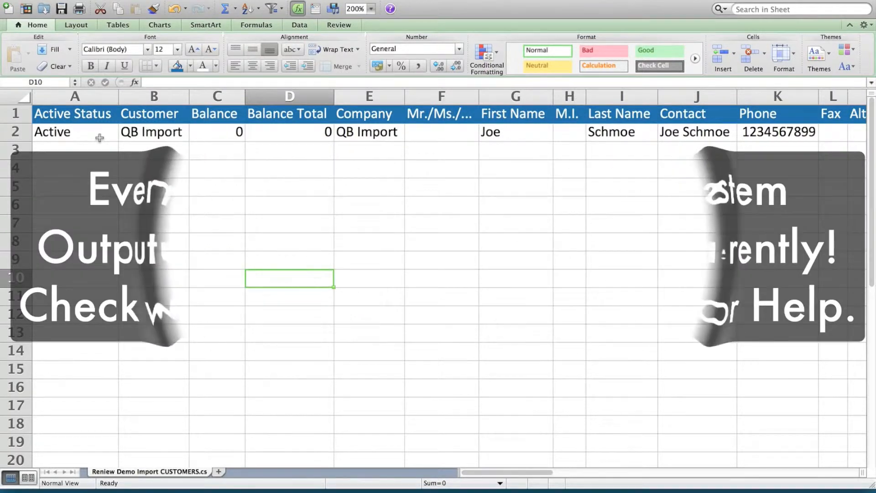
pyautogui.click(99, 138)
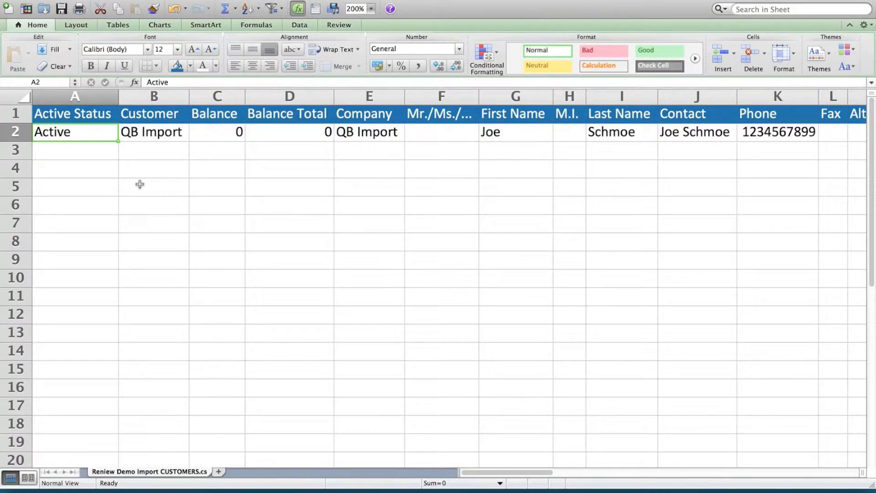
pyautogui.press('Tab')
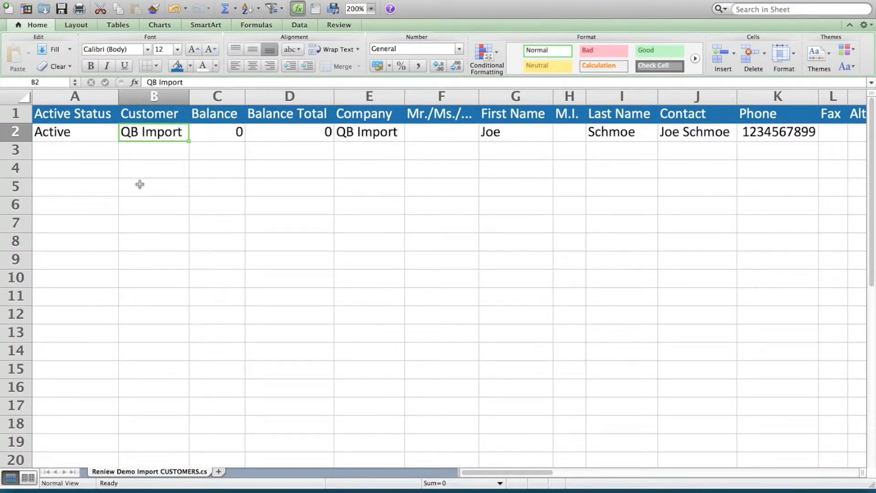
pyautogui.press('Tab')
pyautogui.press('Tab')
pyautogui.press('Tab')
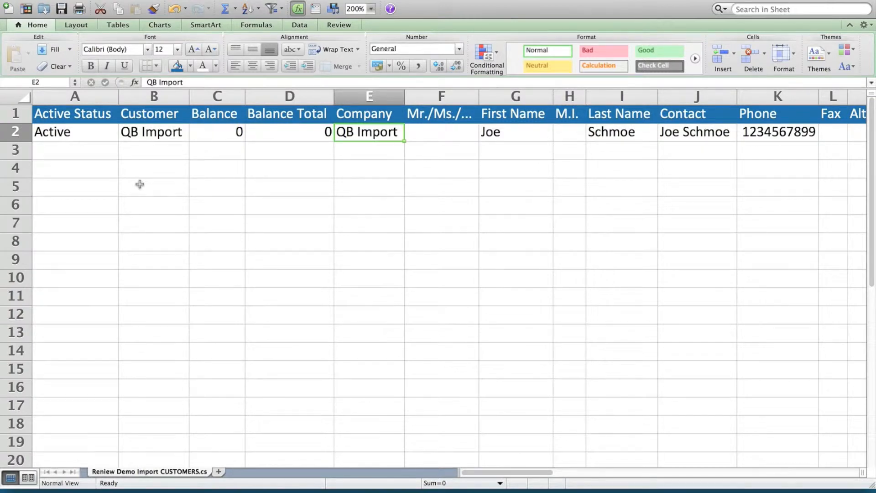
pyautogui.press('Tab')
pyautogui.press('Tab')
pyautogui.press('Tab')
pyautogui.press('Tab')
pyautogui.press('Tab')
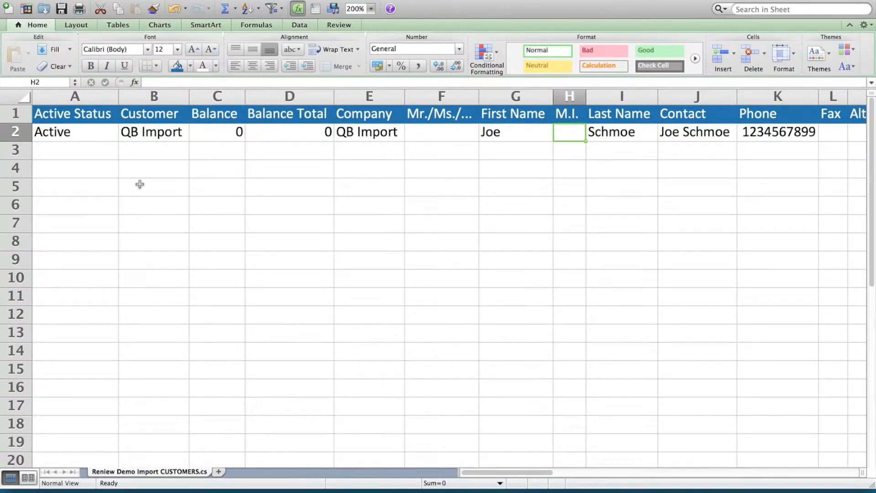
pyautogui.press('Tab')
pyautogui.press('Tab')
pyautogui.press('Tab')
pyautogui.press('Tab')
pyautogui.press('Tab')
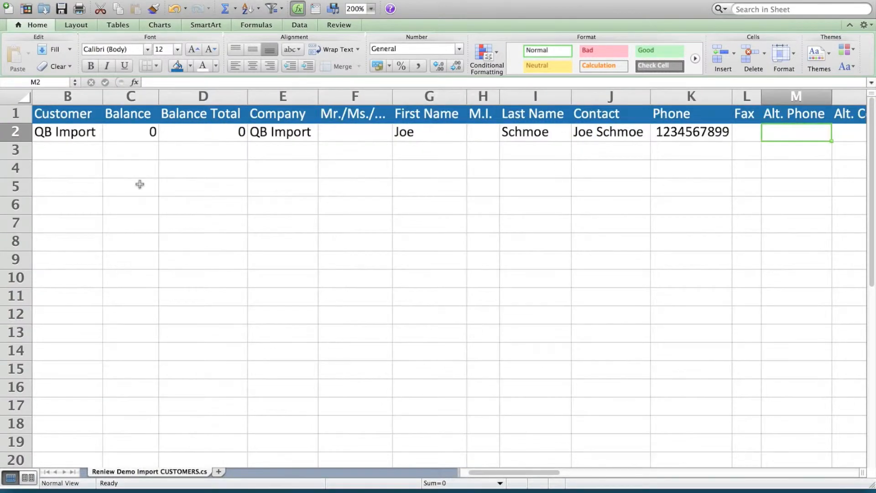
pyautogui.press('Tab')
pyautogui.press('Tab')
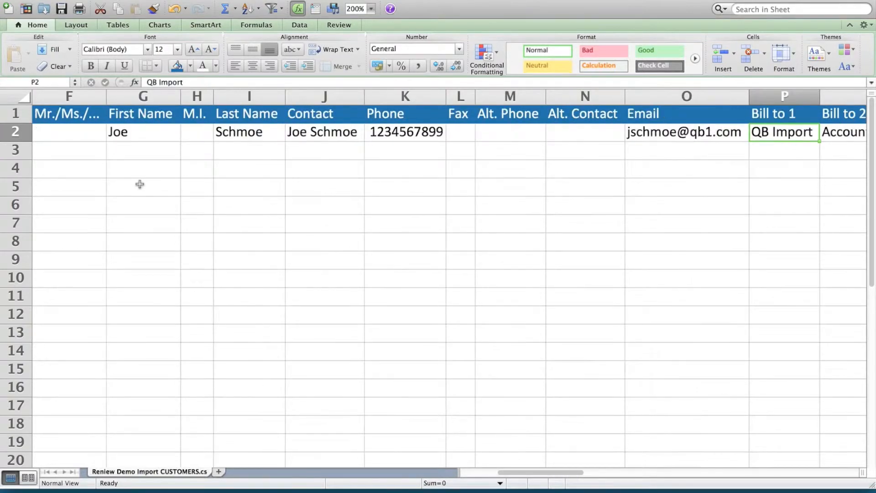
pyautogui.press('Tab')
pyautogui.press('Tab')
pyautogui.press('Tab')
pyautogui.press('Tab')
pyautogui.press('Tab')
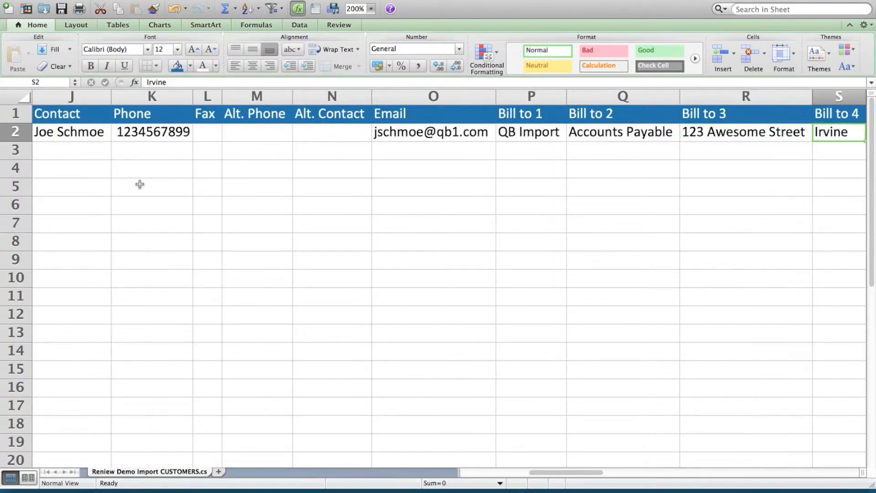
pyautogui.press('Tab')
pyautogui.press('Tab')
pyautogui.press('Tab')
pyautogui.press('Tab')
pyautogui.press('Tab')
pyautogui.press('Tab')
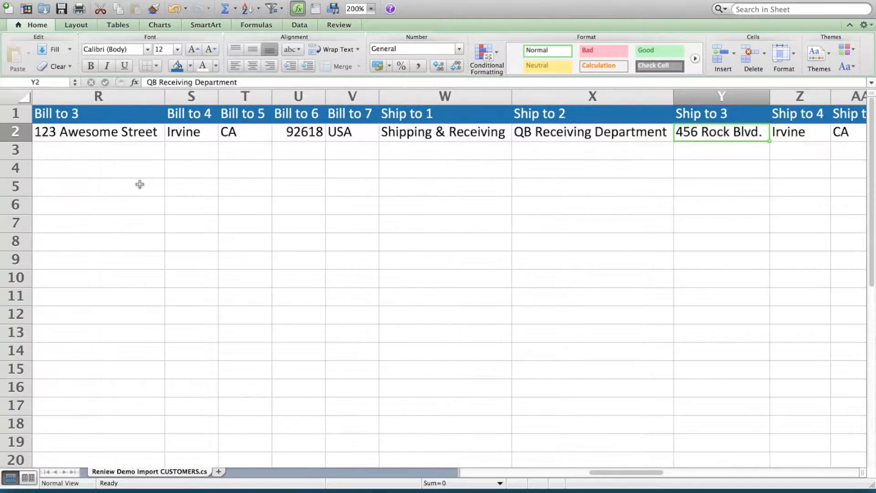
pyautogui.press('Tab')
pyautogui.press('Tab')
pyautogui.press('Tab')
pyautogui.press('Tab')
pyautogui.press('Tab')
pyautogui.press('Tab')
pyautogui.press('Tab')
pyautogui.press('Tab')
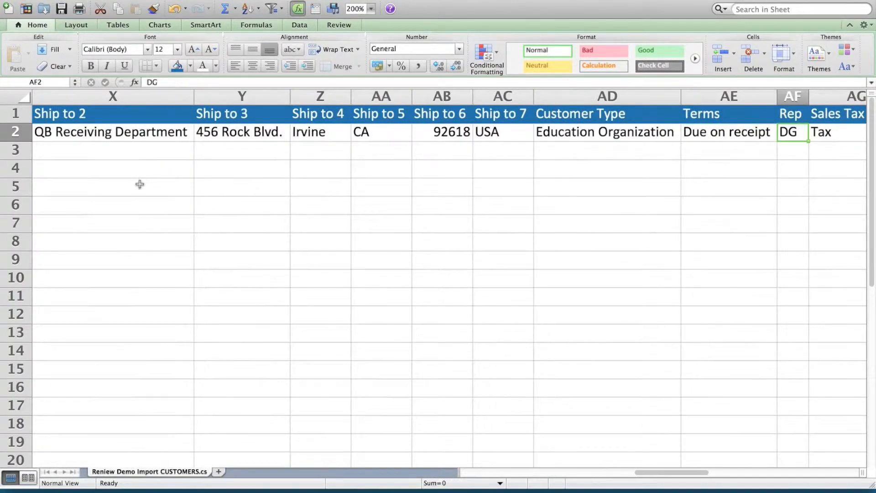
pyautogui.press('Tab')
pyautogui.press('Tab')
pyautogui.press('Tab')
pyautogui.press('Tab')
pyautogui.press('Tab')
pyautogui.press('Tab')
pyautogui.press('Tab')
pyautogui.press('Tab')
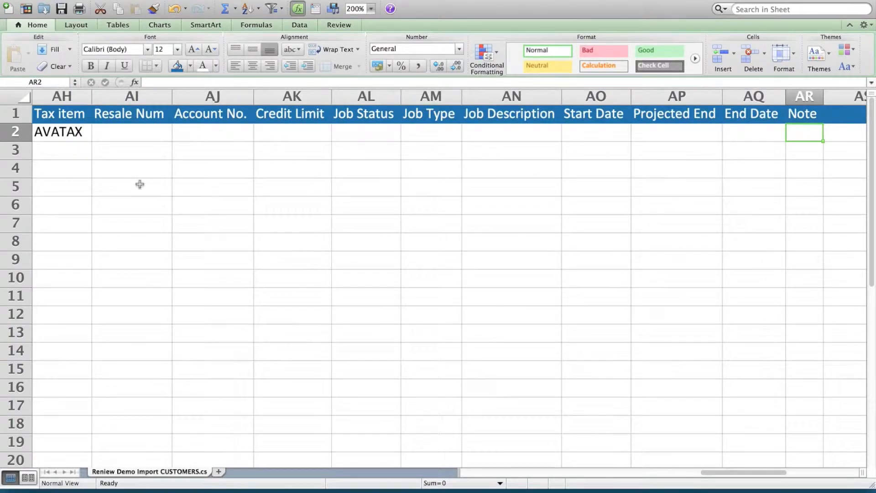
# Look back through row 2 of the customer CSV, from the Note column to the Customer column.
pyautogui.hotkey('shift', 'Tab')
pyautogui.hotkey('shift', 'Tab')
pyautogui.hotkey('shift', 'Tab')
pyautogui.hotkey('shift', 'Tab')
pyautogui.hotkey('shift', 'Tab')
pyautogui.hotkey('shift', 'Tab')
pyautogui.hotkey('shift', 'Tab')
pyautogui.hotkey('shift', 'Tab')
pyautogui.hotkey('shift', 'Tab')
pyautogui.hotkey('shift', 'Tab')
pyautogui.hotkey('shift', 'Tab')
pyautogui.hotkey('shift', 'Tab')
pyautogui.hotkey('shift', 'Tab')
pyautogui.hotkey('shift', 'Tab')
pyautogui.hotkey('shift', 'Tab')
pyautogui.hotkey('shift', 'Tab')
pyautogui.hotkey('shift', 'Tab')
pyautogui.hotkey('shift', 'Tab')
pyautogui.hotkey('shift', 'Tab')
pyautogui.hotkey('shift', 'Tab')
pyautogui.hotkey('shift', 'Tab')
pyautogui.hotkey('shift', 'Tab')
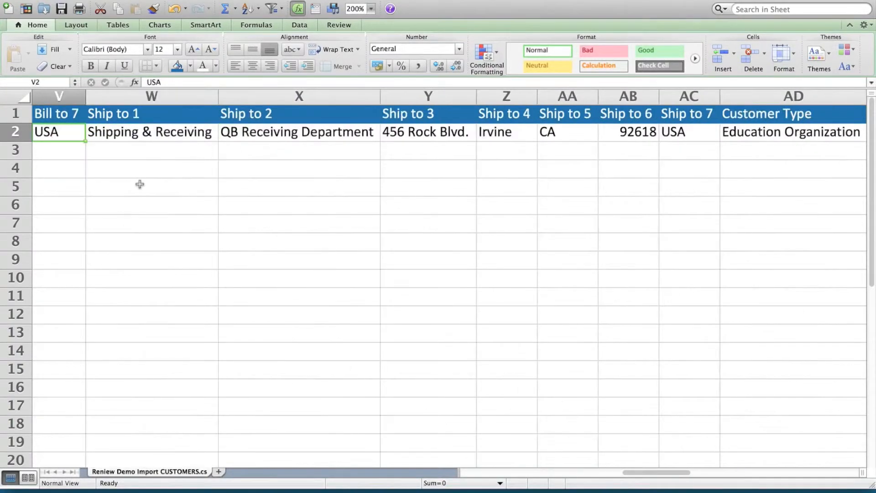
pyautogui.hotkey('shift', 'Tab')
pyautogui.hotkey('shift', 'Tab')
pyautogui.hotkey('shift', 'Tab')
pyautogui.hotkey('shift', 'Tab')
pyautogui.hotkey('shift', 'Tab')
pyautogui.hotkey('shift', 'Tab')
pyautogui.hotkey('shift', 'Tab')
pyautogui.hotkey('shift', 'Tab')
pyautogui.hotkey('shift', 'Tab')
pyautogui.hotkey('shift', 'Tab')
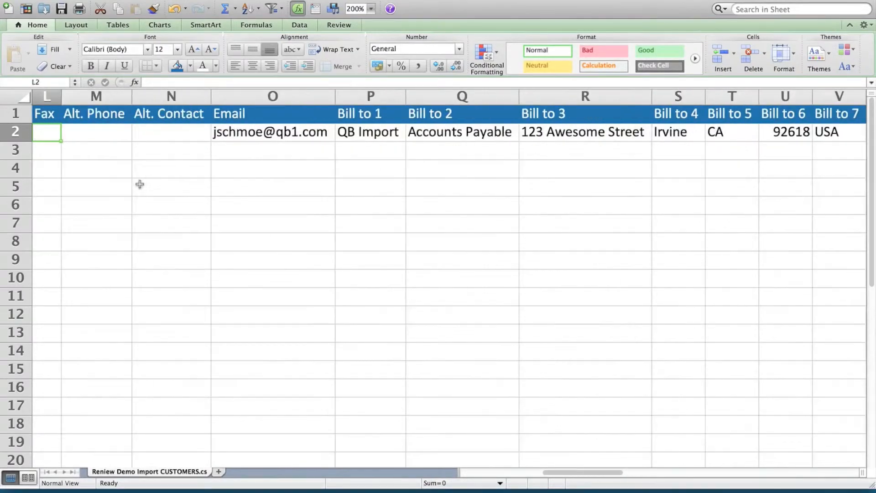
pyautogui.hotkey('shift', 'Tab')
pyautogui.hotkey('shift', 'Tab')
pyautogui.hotkey('shift', 'Tab')
pyautogui.hotkey('shift', 'Tab')
pyautogui.hotkey('shift', 'Tab')
pyautogui.hotkey('shift', 'Tab')
pyautogui.hotkey('shift', 'Tab')
pyautogui.hotkey('shift', 'Tab')
pyautogui.hotkey('shift', 'Tab')
pyautogui.hotkey('shift', 'Tab')
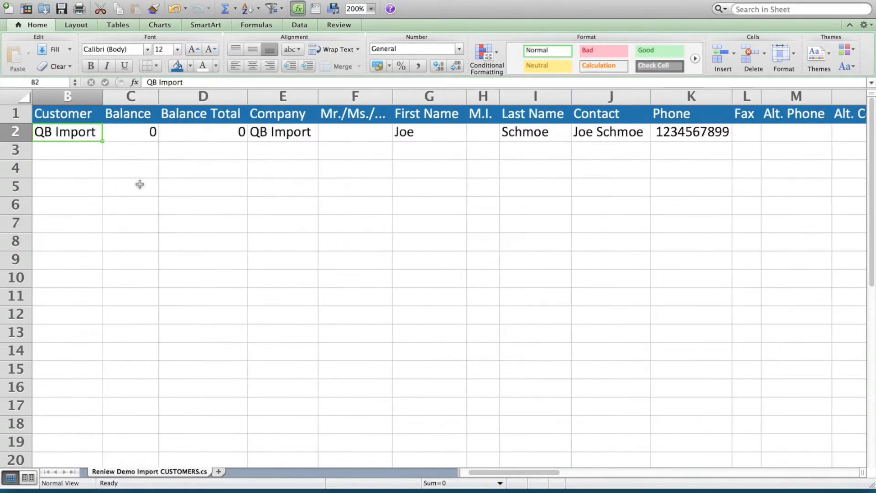
# Switch back to Reniew and upload the Reniew Demo Import CUSTOMERS.csv file from the Desktop for the customer import.
pyautogui.hotkey('ctrl', 'Right')
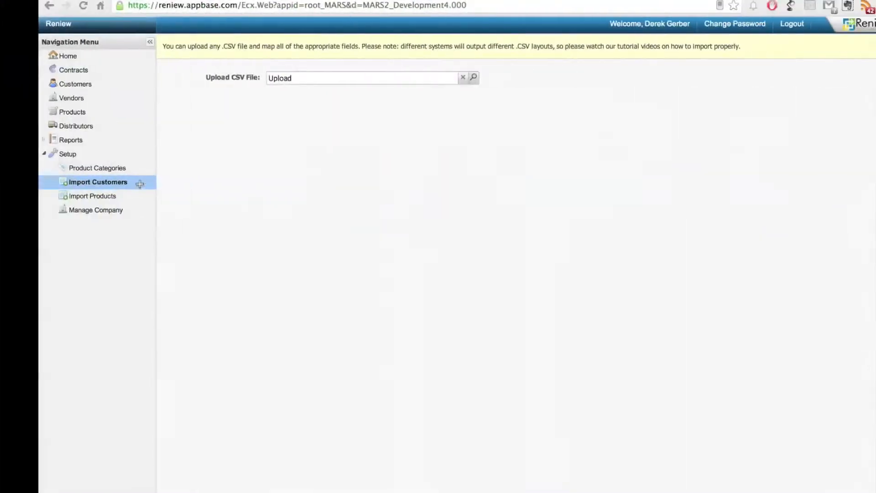
pyautogui.click(434, 84)
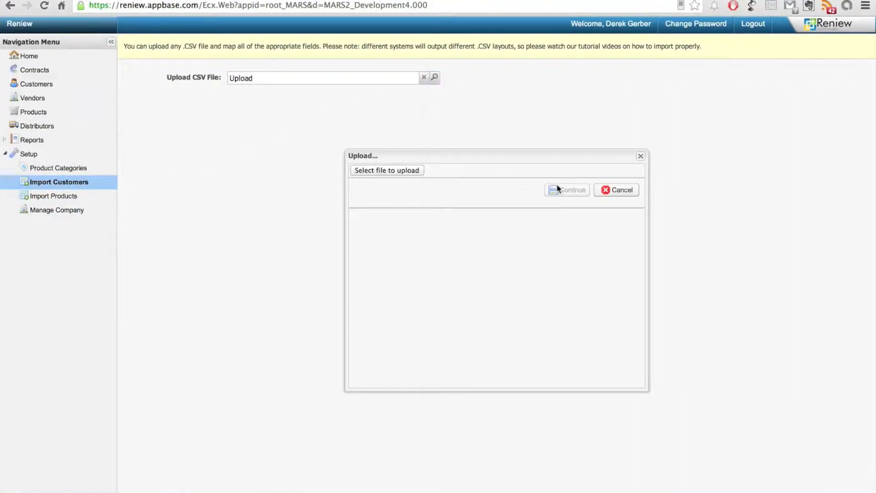
pyautogui.click(385, 170)
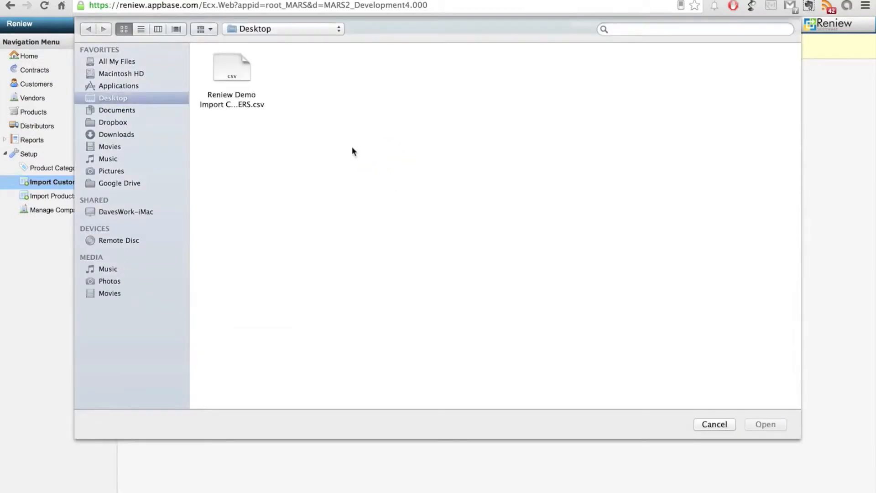
pyautogui.click(233, 74)
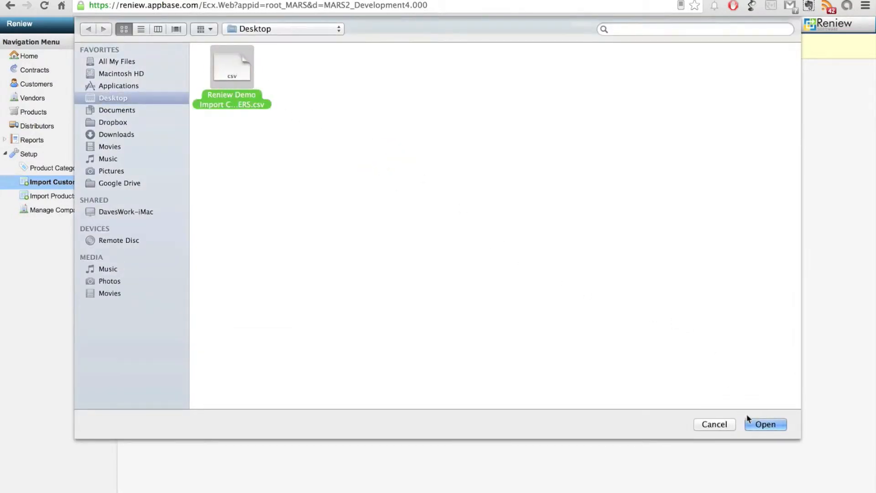
pyautogui.click(776, 425)
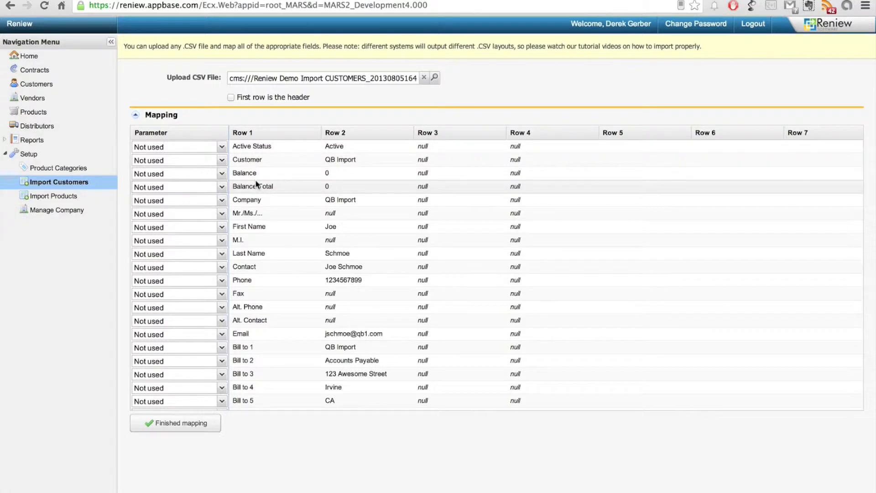
# Mark the first row as the header and map the Customer column to Customer Name.
pyautogui.click(231, 98)
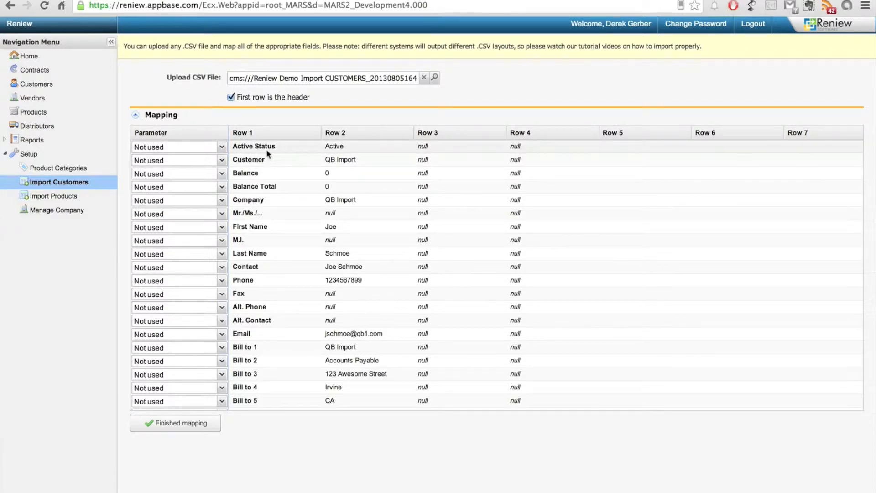
pyautogui.click(222, 160)
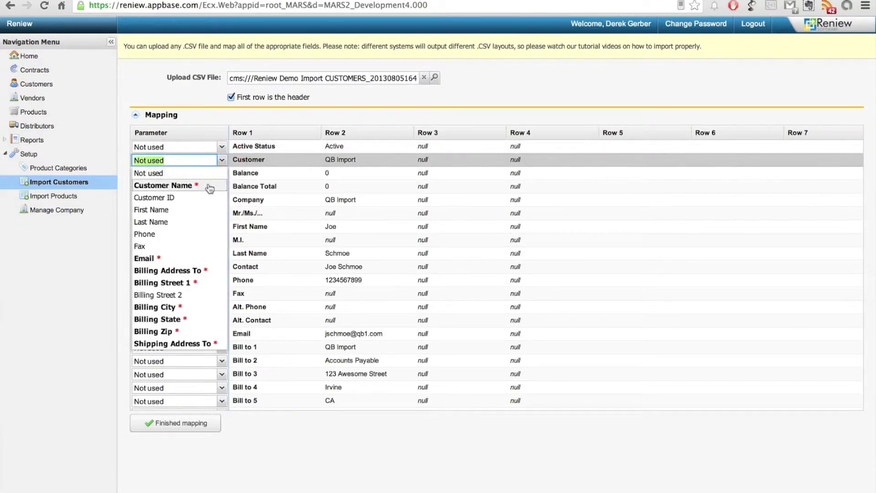
pyautogui.scroll(-5, 210, 188)
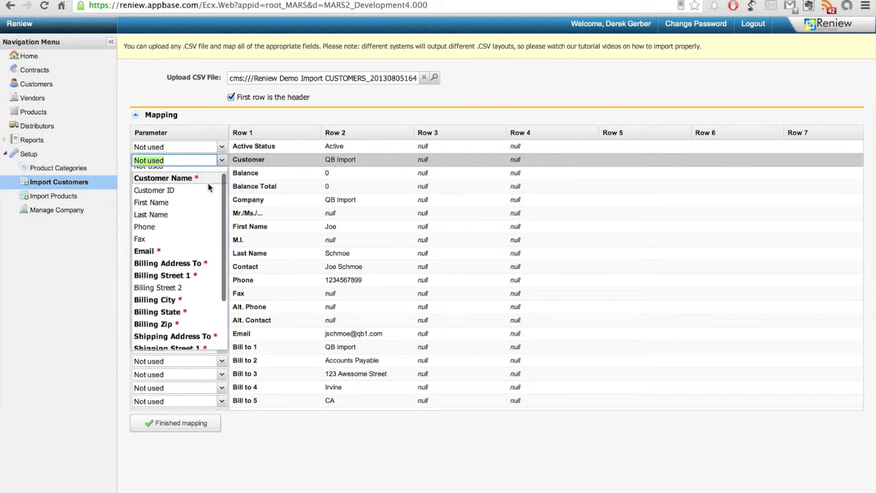
pyautogui.scroll(5, 210, 188)
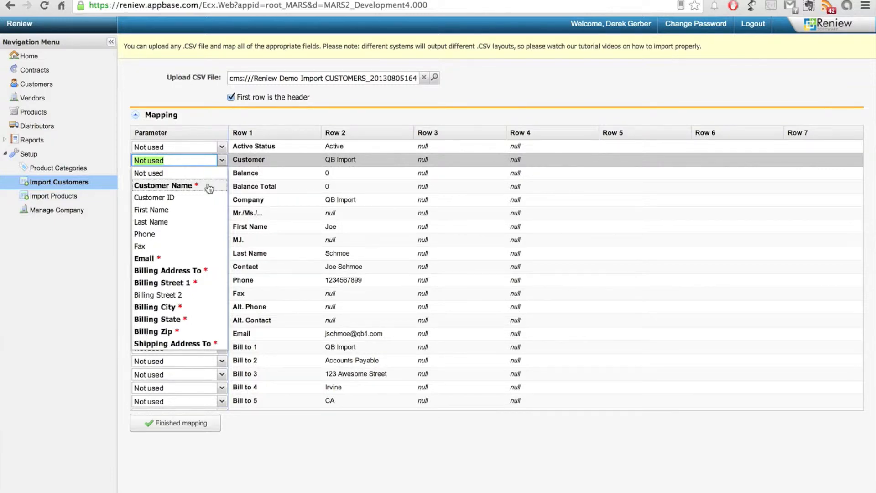
pyautogui.click(209, 186)
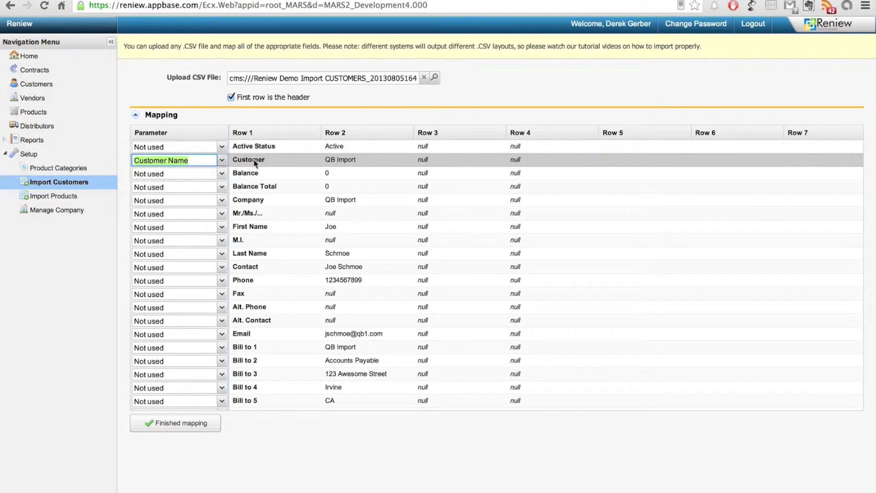
# Map the file's First Name column to First Name and its Last Name column to Last Name.
pyautogui.click(222, 203)
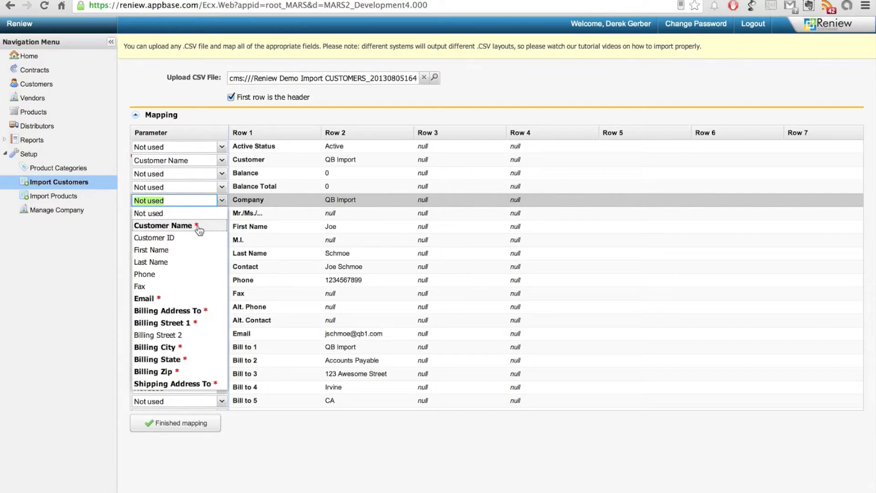
pyautogui.click(221, 201)
pyautogui.click(222, 228)
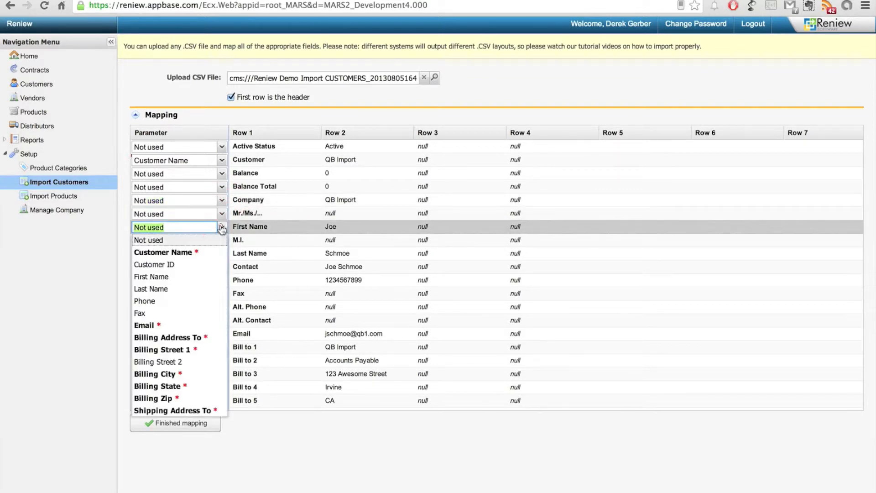
pyautogui.click(196, 278)
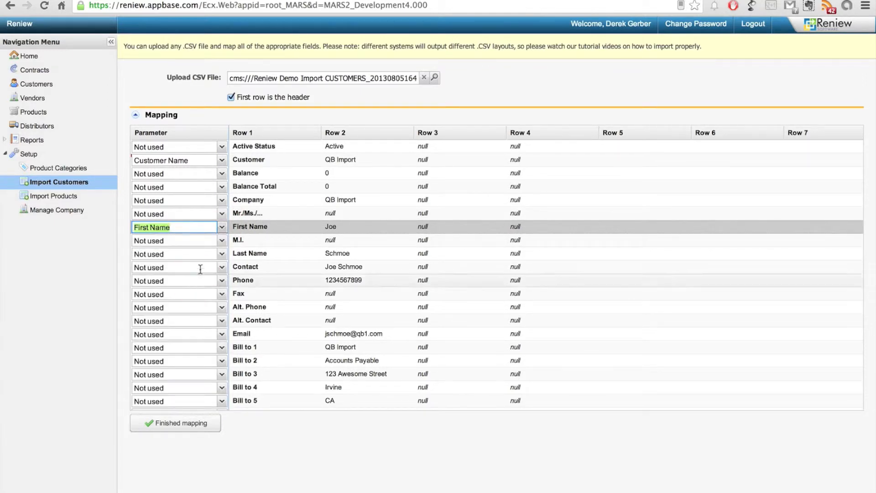
pyautogui.click(222, 253)
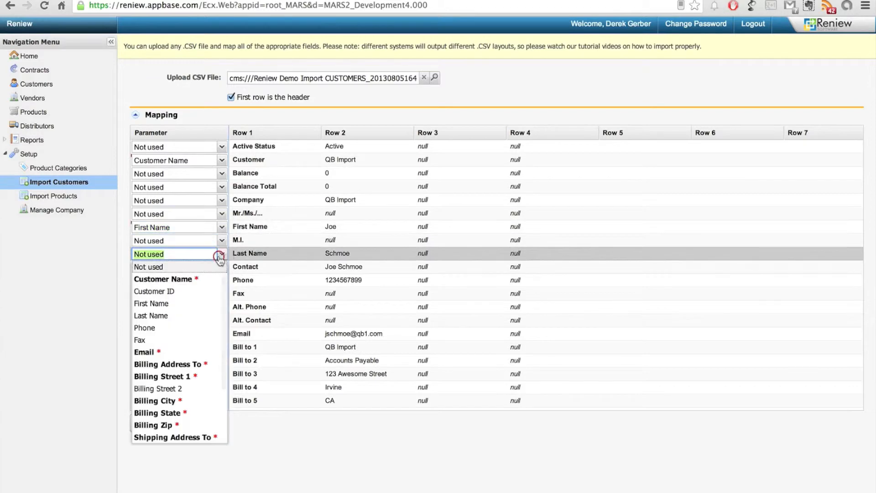
pyautogui.click(184, 315)
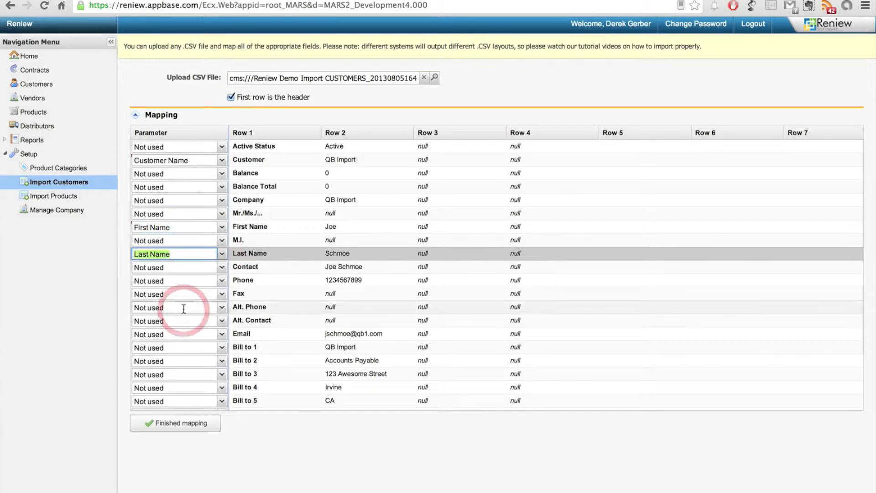
# Map the file's Phone column to Phone and its Email column to Email.
pyautogui.click(224, 269)
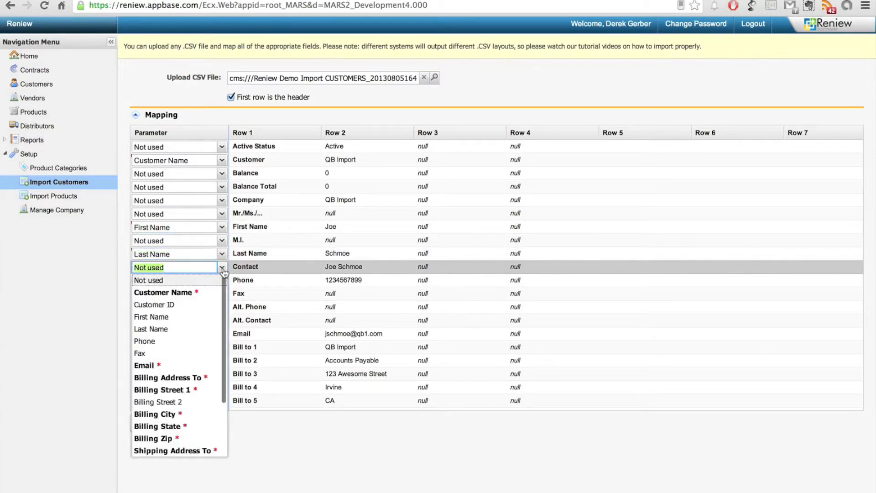
pyautogui.click(223, 274)
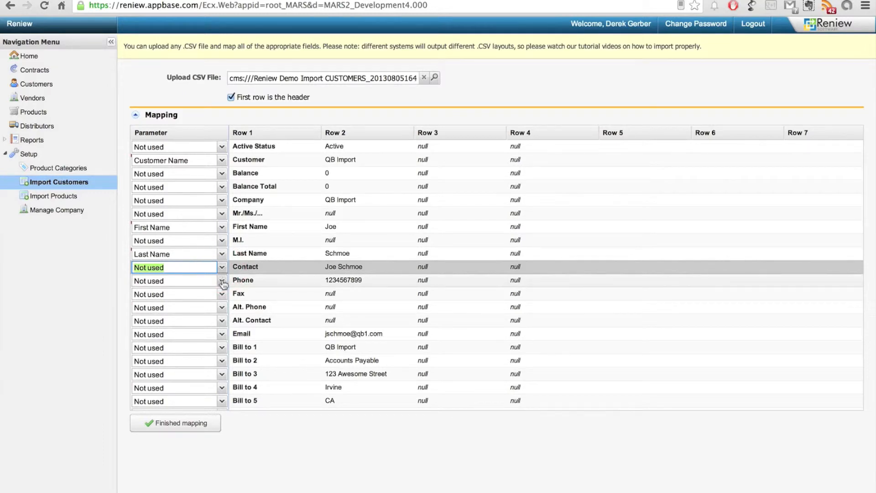
pyautogui.click(222, 282)
pyautogui.click(182, 354)
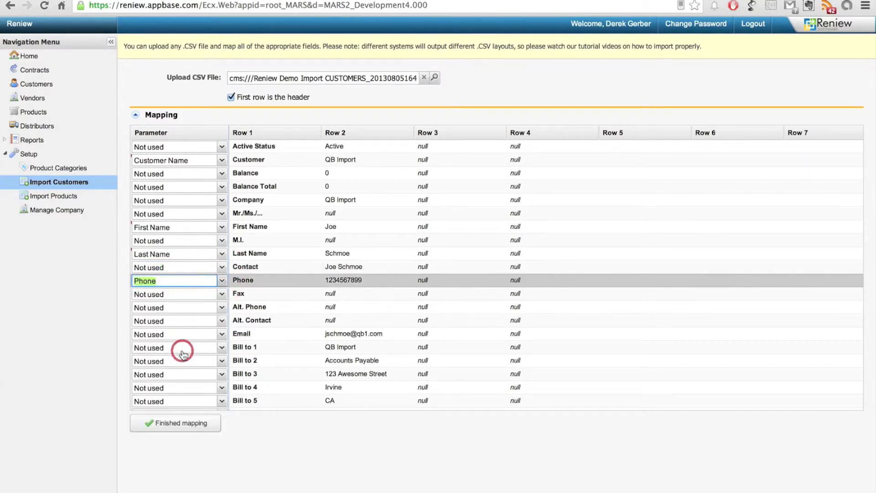
pyautogui.click(222, 335)
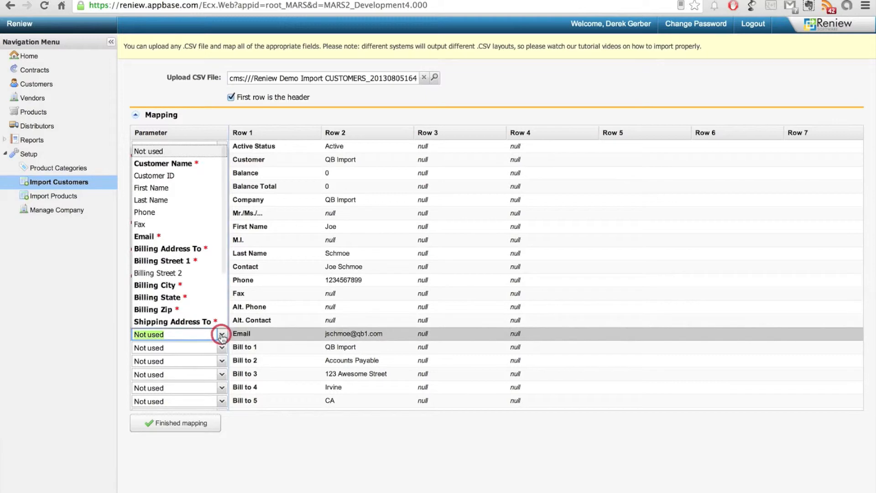
pyautogui.click(165, 237)
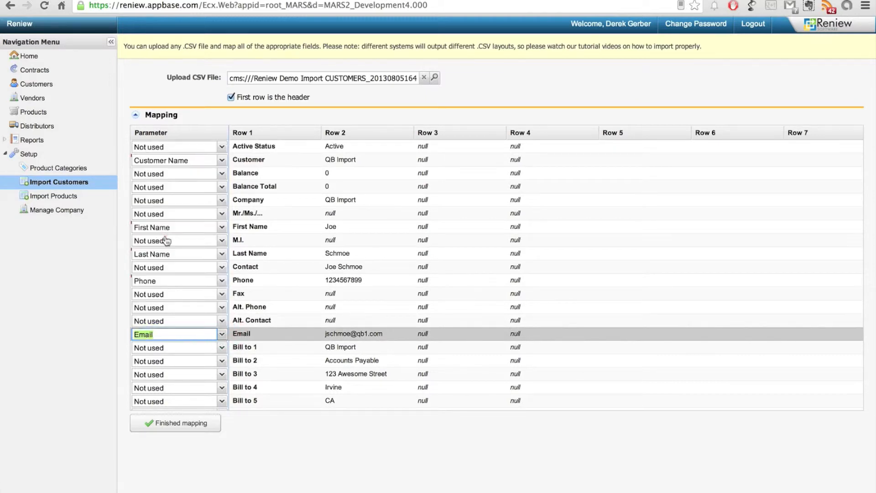
# Map the file's Bill to 2 column to Billing Address To, Bill to 3 to Billing Street 1 and Bill to 4 to Billing City.
pyautogui.click(222, 348)
pyautogui.click(222, 361)
pyautogui.click(179, 276)
pyautogui.click(223, 388)
pyautogui.click(189, 339)
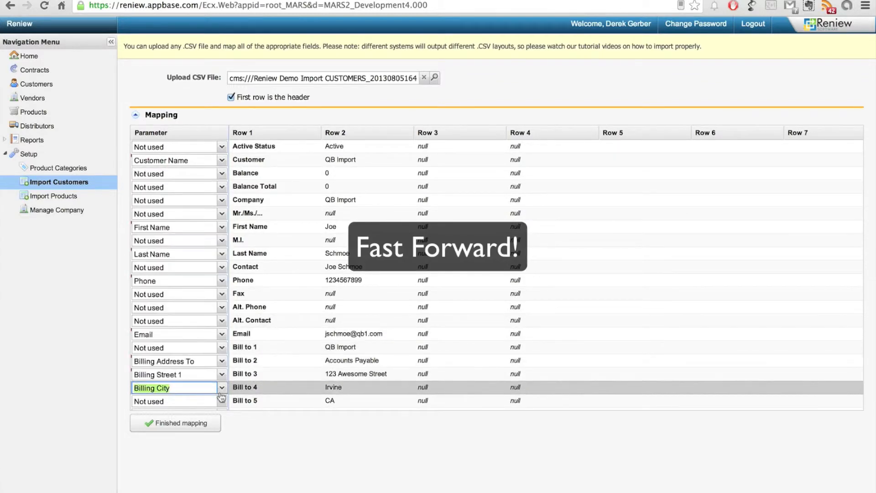
# Map the file's Bill to 5 column to Billing State and its Bill to 6 column to Billing Zip.
pyautogui.click(222, 401)
pyautogui.click(189, 364)
pyautogui.scroll(-5, 335, 361)
pyautogui.click(222, 167)
pyautogui.click(179, 338)
pyautogui.click(222, 181)
# Map the file's Ship to 2 column to Shipping Address To, Ship to 3 to Shipping Street 1 and Ship to 4 to Shipping City.
pyautogui.click(222, 194)
pyautogui.click(175, 320)
pyautogui.click(222, 221)
pyautogui.click(222, 234)
pyautogui.click(168, 377)
# Map the file's Ship to 5 column to Shipping State and its Ship to 6 column to Shipping Zip.
pyautogui.click(222, 247)
pyautogui.click(172, 402)
pyautogui.click(222, 260)
pyautogui.click(171, 427)
pyautogui.click(222, 274)
pyautogui.click(283, 442)
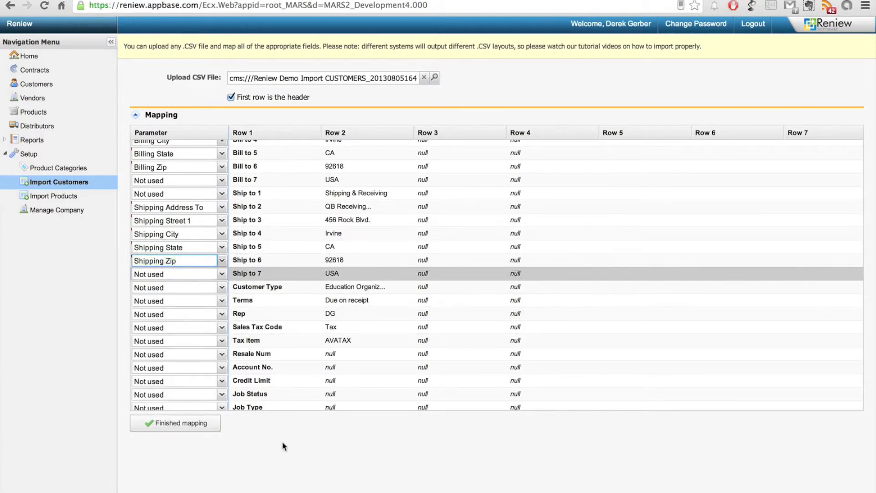
# Finish the mapping to import the customers and open the imported QB Import customer record.
pyautogui.click(202, 426)
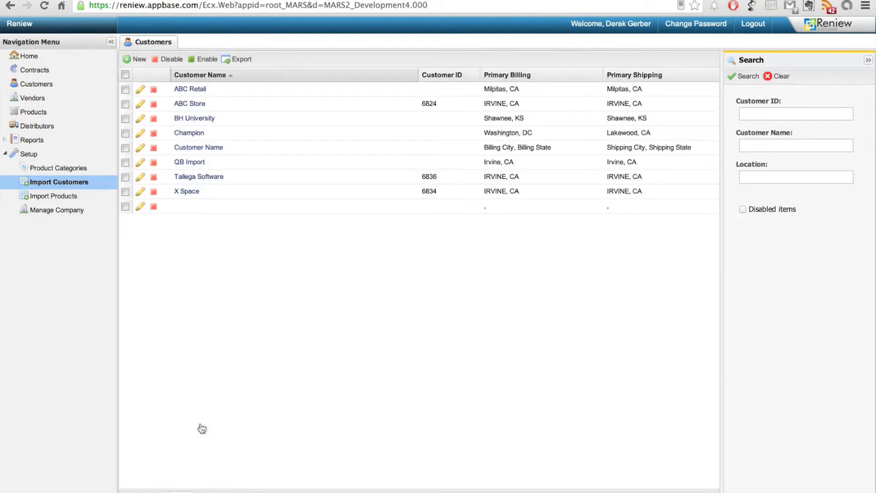
pyautogui.click(190, 163)
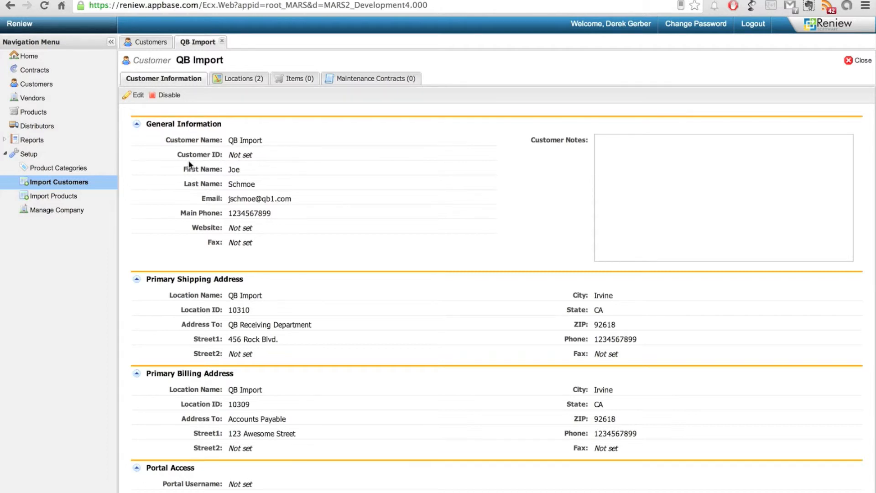
pyautogui.click(145, 44)
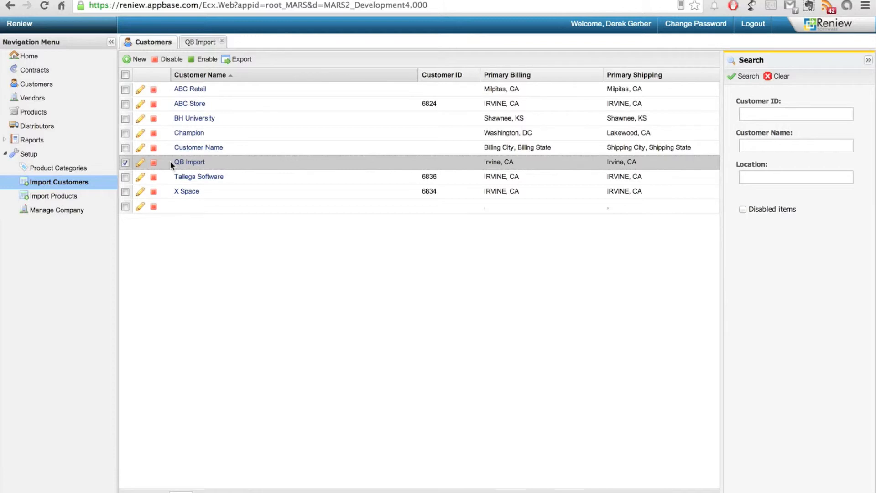
pyautogui.click(196, 44)
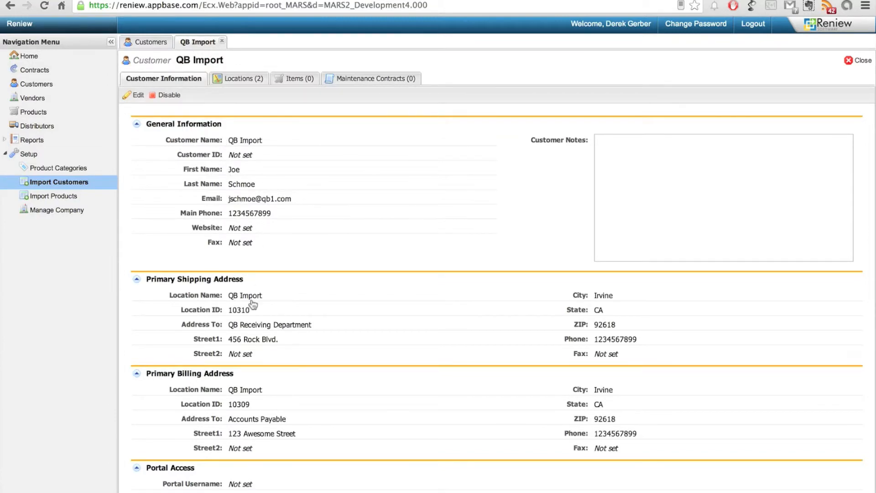
# Add the customer note "Testing the notes after import" to the QB Import record, save it and close the record.
pyautogui.click(139, 96)
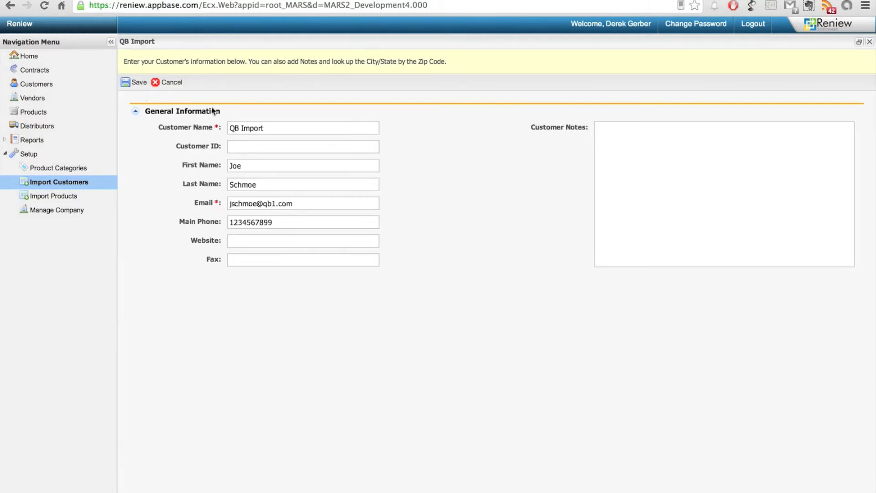
pyautogui.click(665, 203)
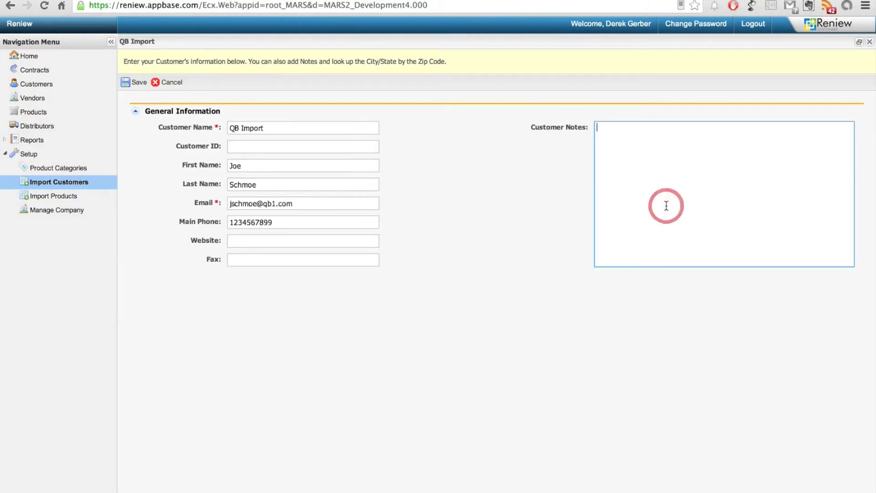
pyautogui.write('Testing the note')
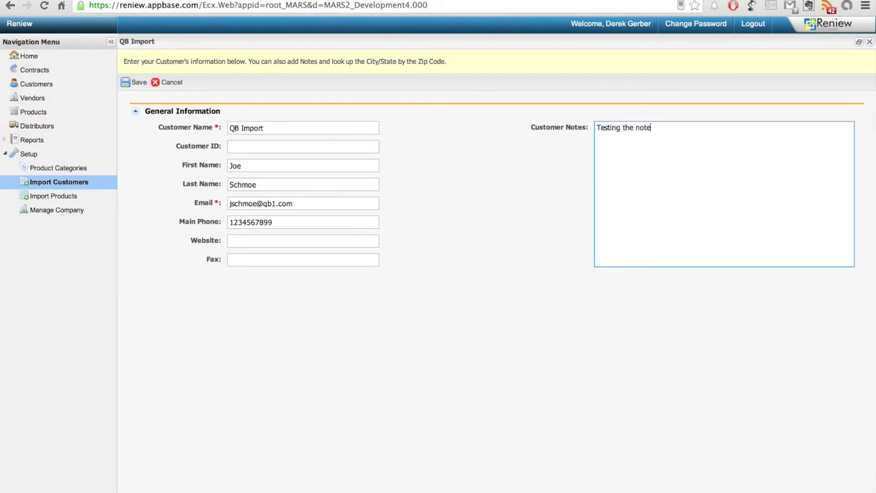
pyautogui.write('s after import')
pyautogui.click(130, 83)
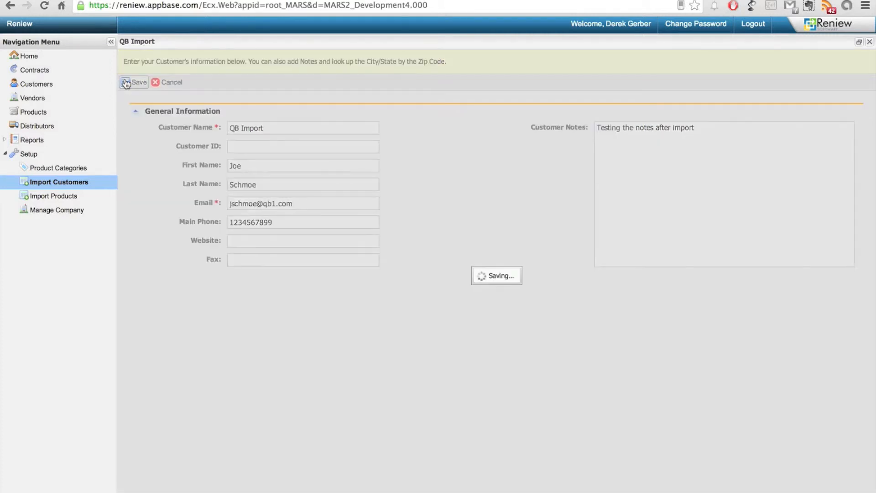
pyautogui.scroll(-2, 307, 162)
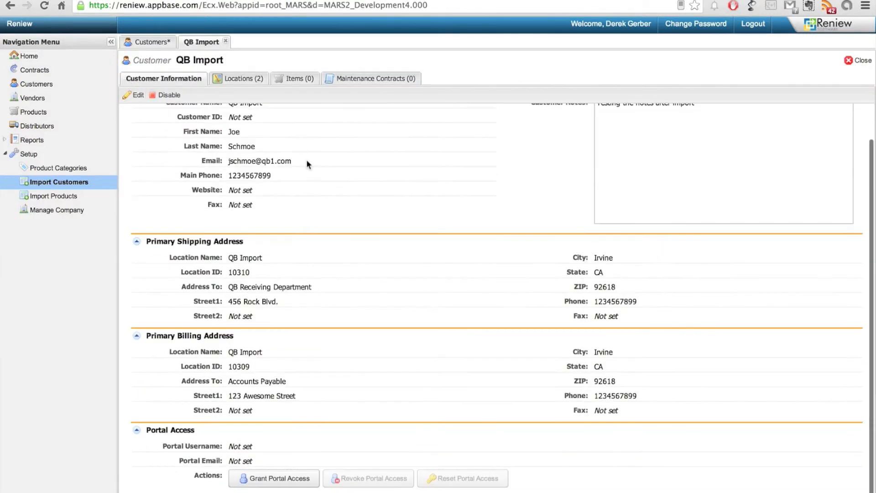
pyautogui.scroll(2, 307, 164)
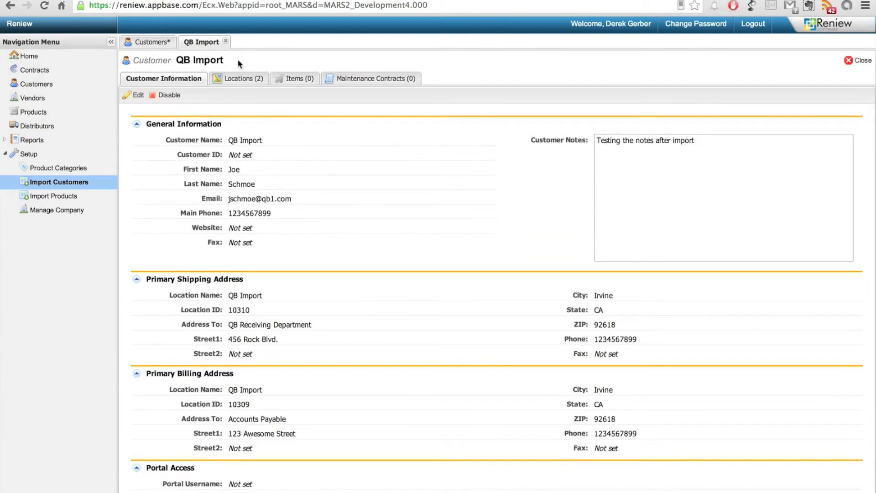
pyautogui.click(227, 41)
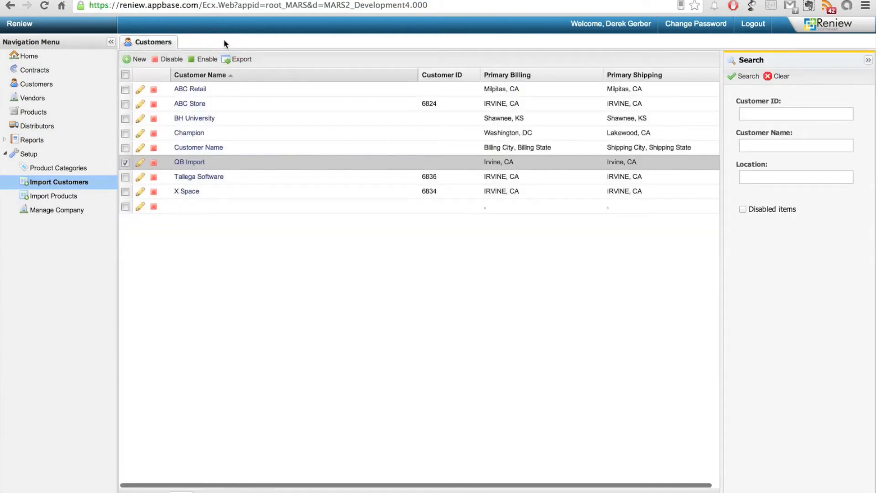
# Upload the Reniew Demo Import CUSTOMERS.csv file from the Desktop for the product import and mark its first row as the header.
pyautogui.click(59, 198)
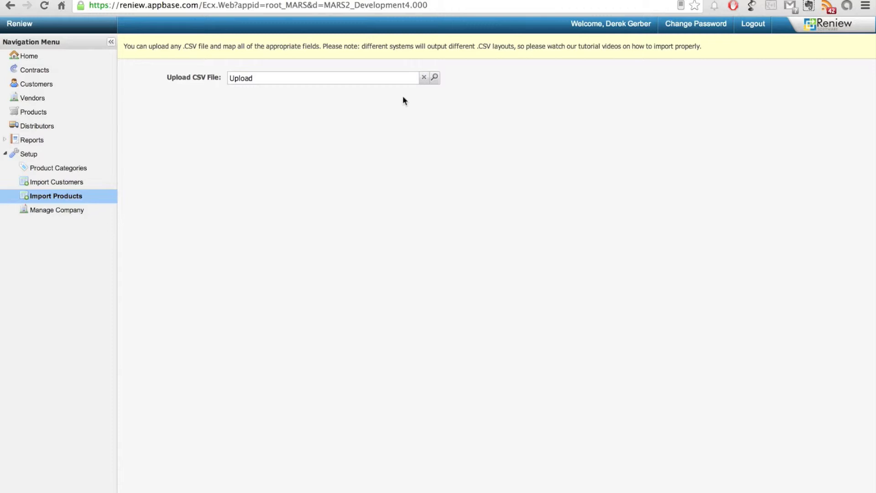
pyautogui.click(435, 79)
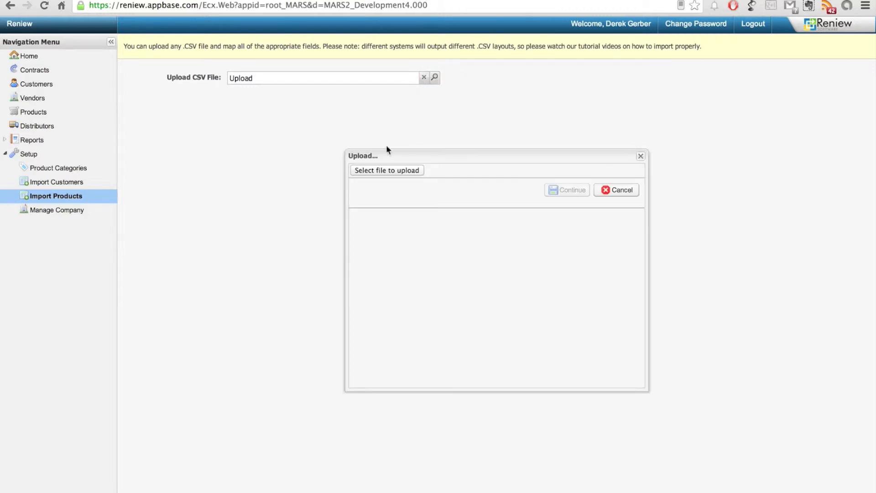
pyautogui.click(374, 175)
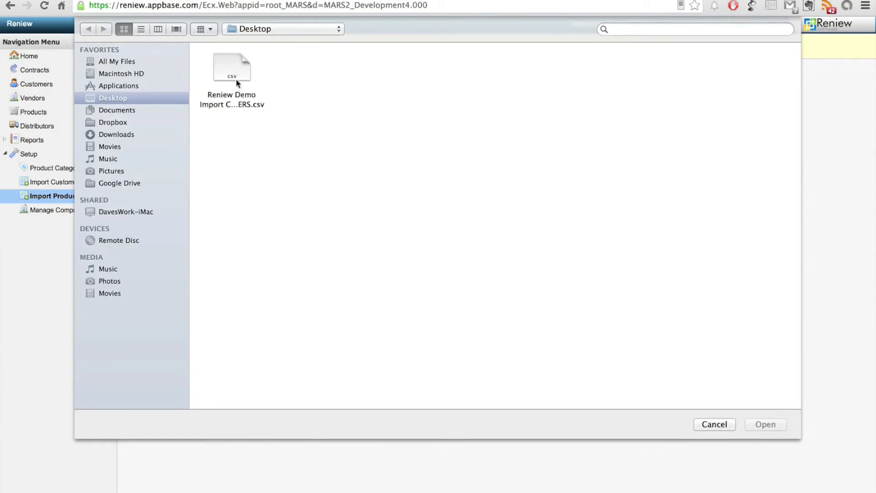
pyautogui.click(236, 77)
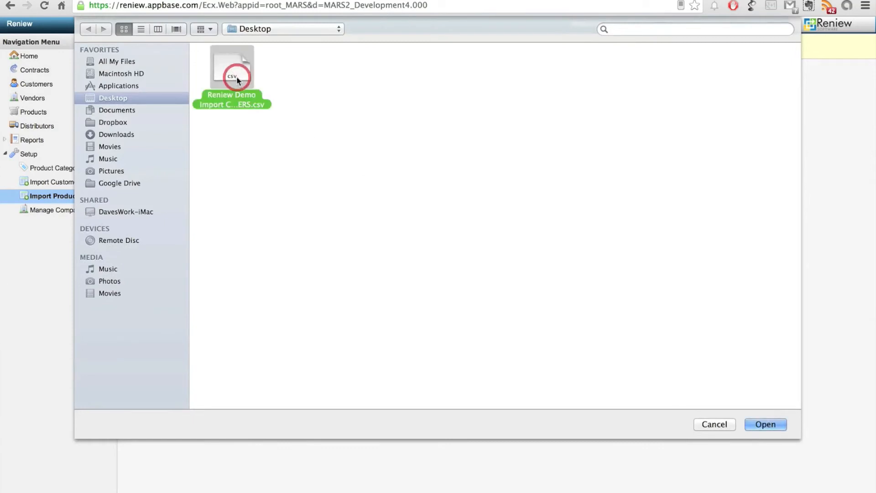
pyautogui.click(766, 425)
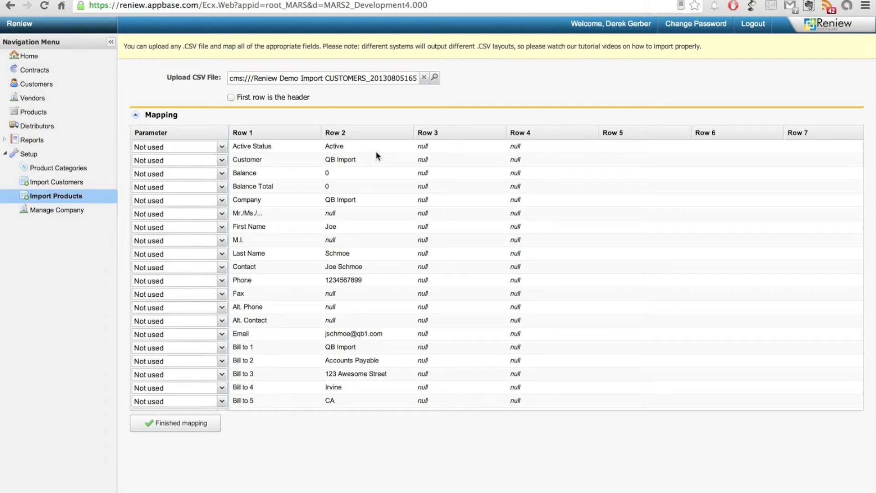
pyautogui.click(231, 97)
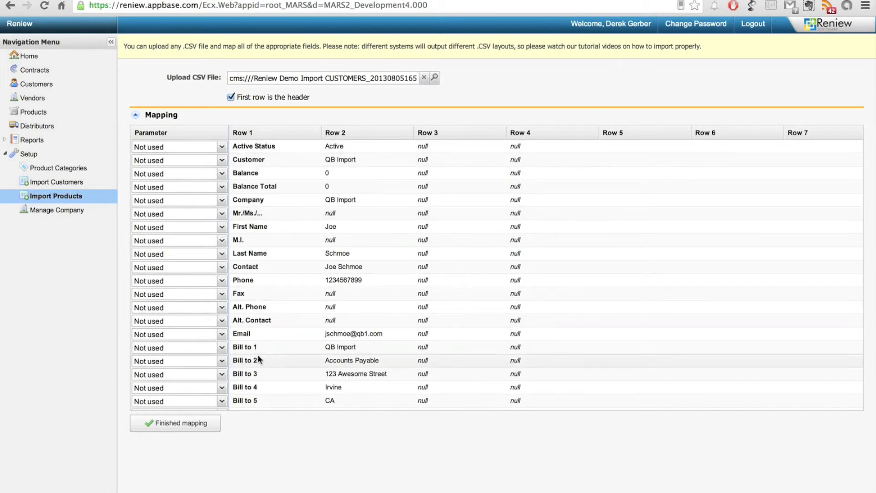
# Examine the product fields available for mapping the file's columns and return to the Home page.
pyautogui.click(222, 147)
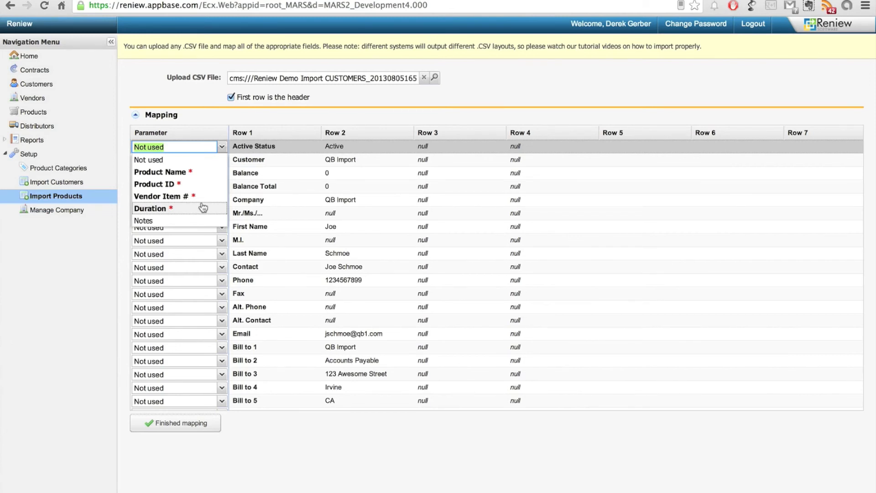
pyautogui.click(221, 148)
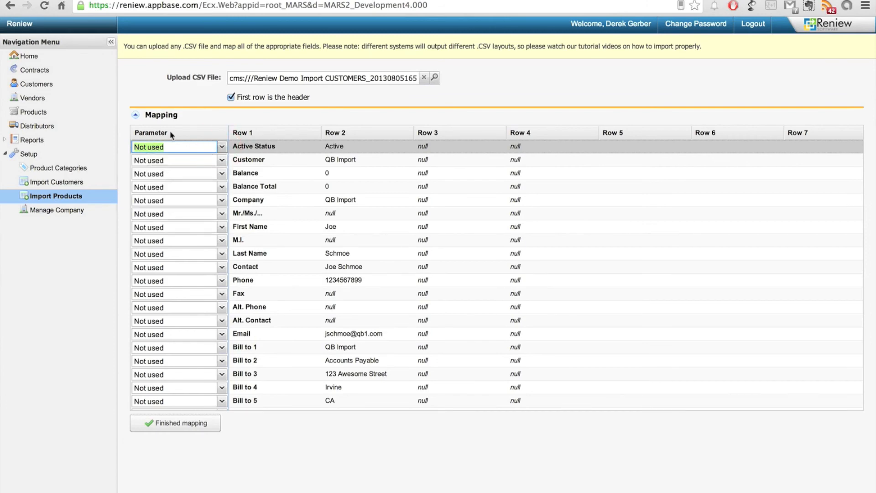
pyautogui.click(29, 56)
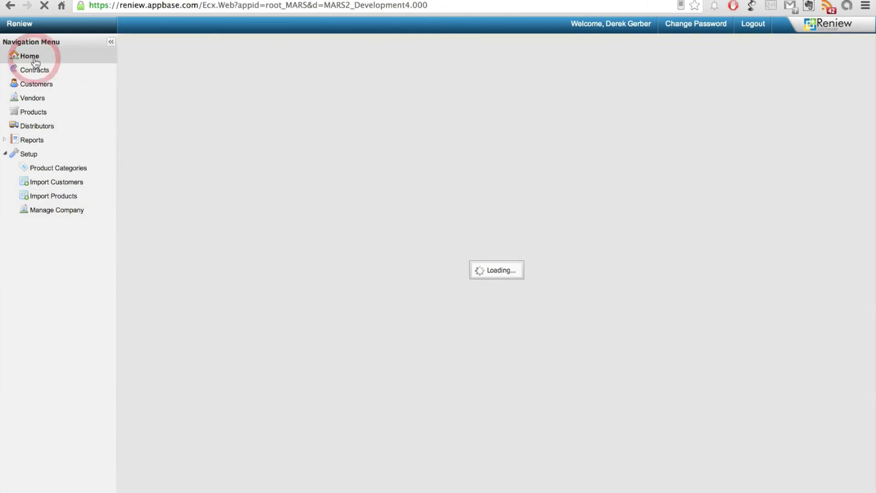